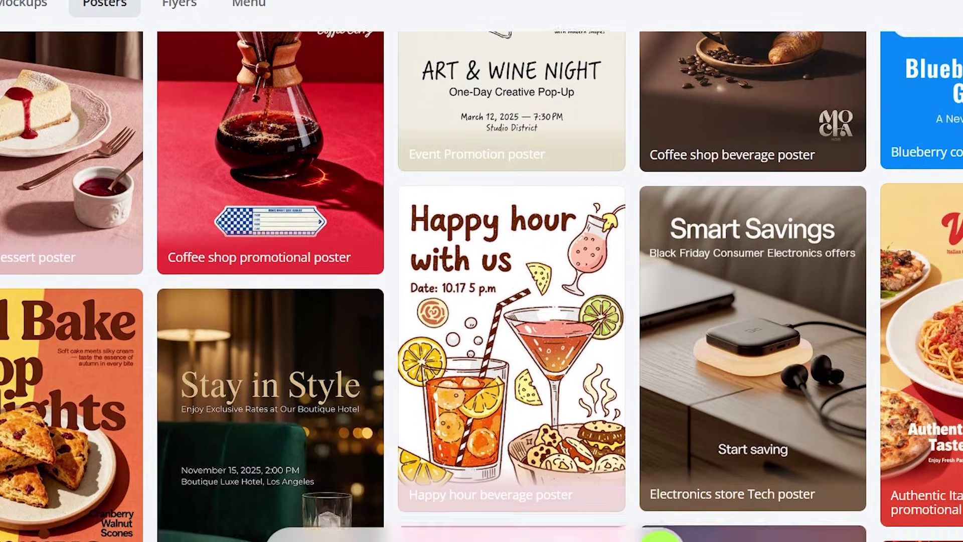
- Look through the poster templates and the website's sections on brand identity, Brand Memory, poster design and AI product photography
{"action": "scroll", "coordinate": [482, 286], "scroll_direction": "down", "scroll_amount": 1}
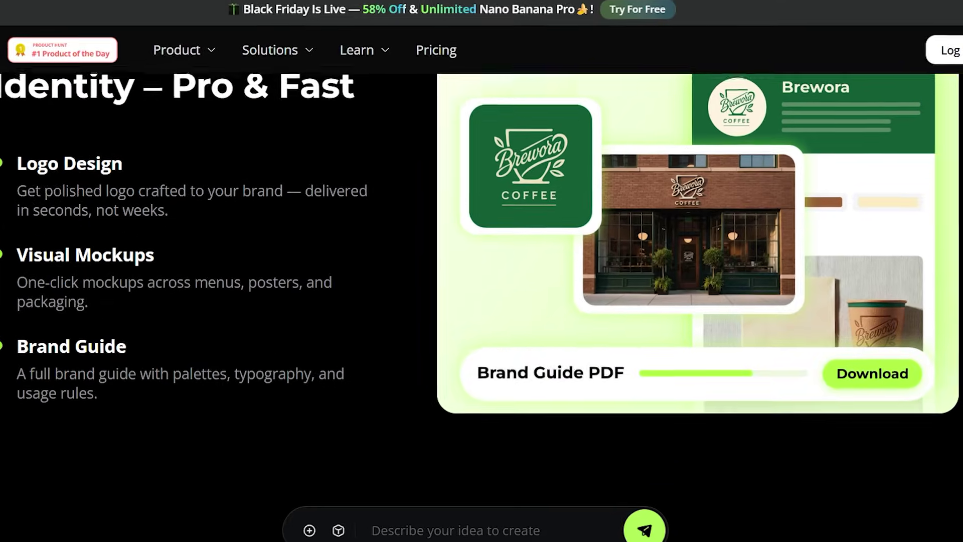
{"action": "scroll", "coordinate": [481, 271], "scroll_direction": "down", "scroll_amount": 3}
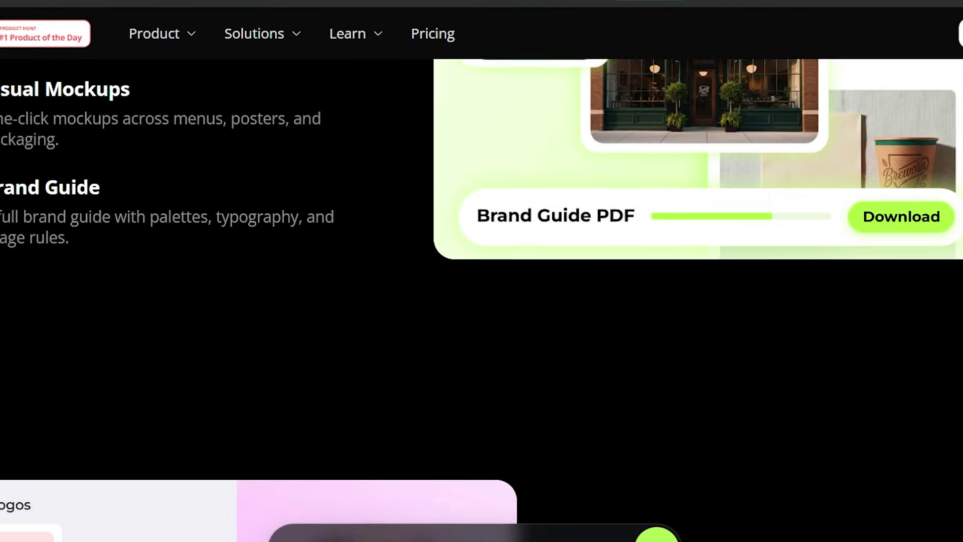
{"action": "scroll", "coordinate": [482, 271], "scroll_direction": "down", "scroll_amount": 3}
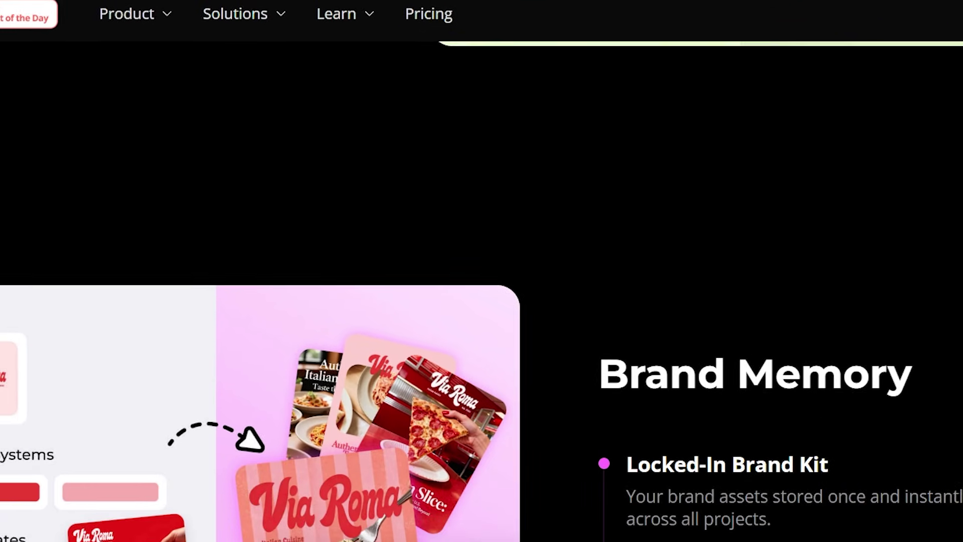
{"action": "scroll", "coordinate": [482, 271], "scroll_direction": "down", "scroll_amount": 4}
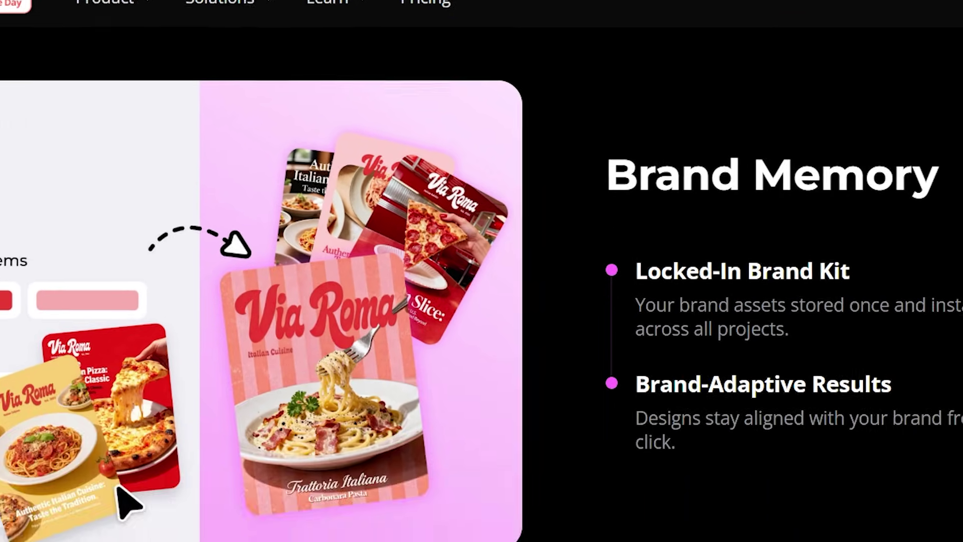
{"action": "scroll", "coordinate": [482, 271], "scroll_direction": "down", "scroll_amount": 4}
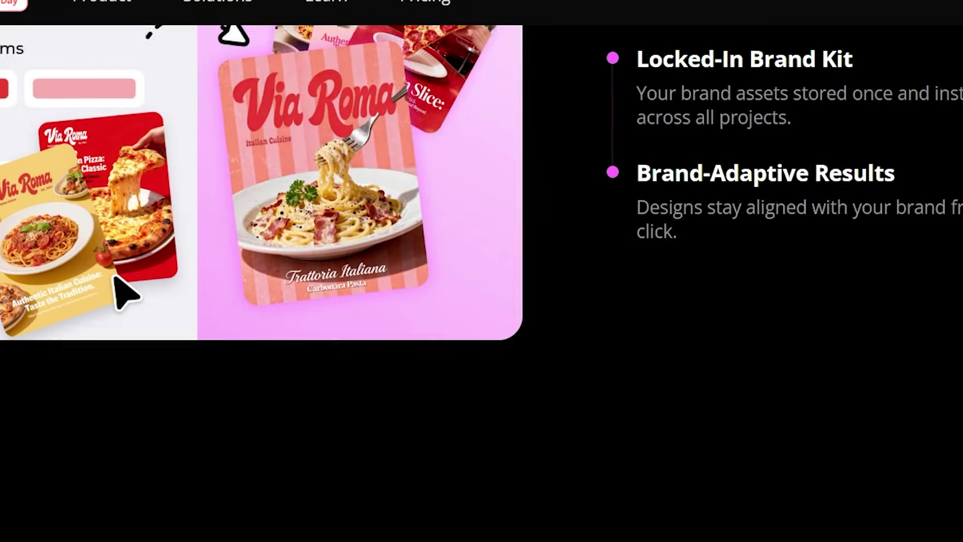
{"action": "scroll", "coordinate": [121, 225], "scroll_direction": "down", "scroll_amount": 4}
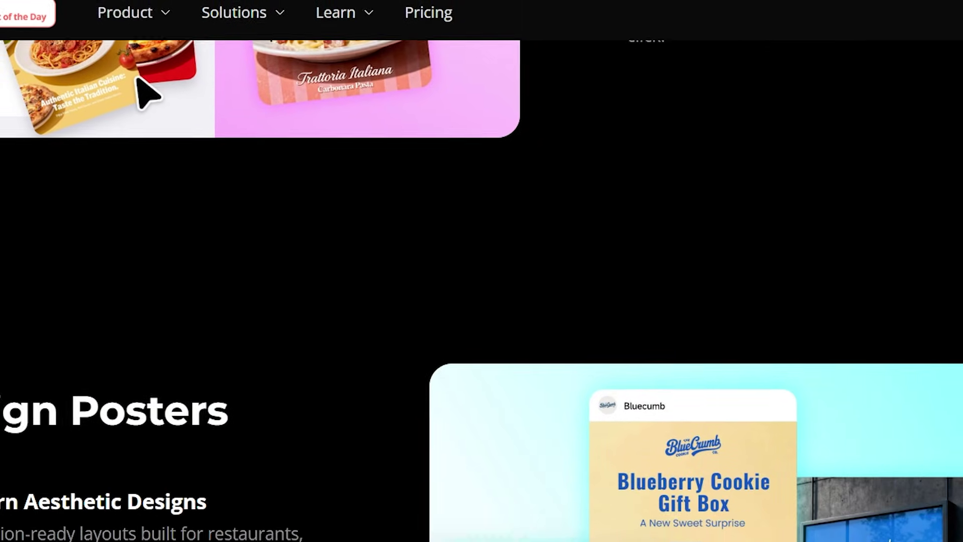
{"action": "scroll", "coordinate": [143, 41], "scroll_direction": "down", "scroll_amount": 4}
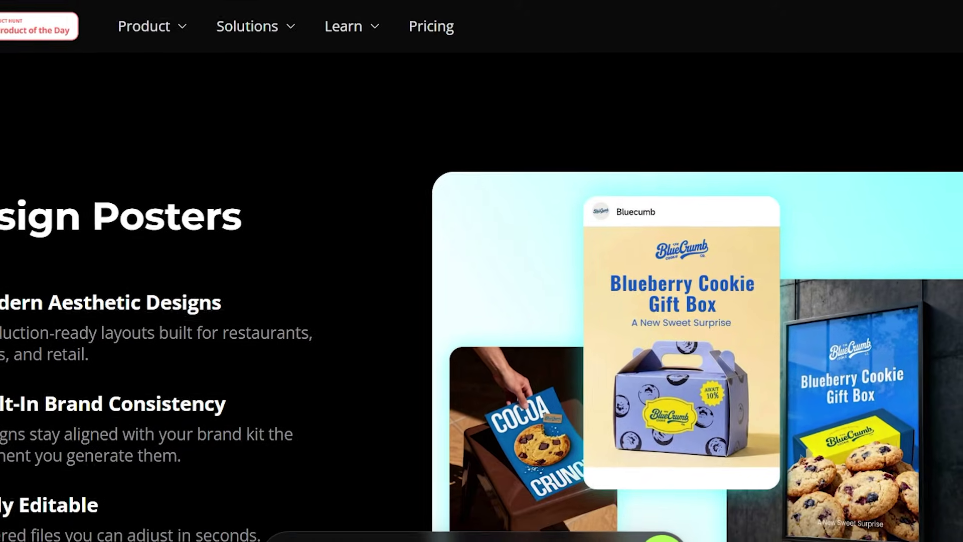
{"action": "scroll", "coordinate": [482, 271], "scroll_direction": "down", "scroll_amount": 4}
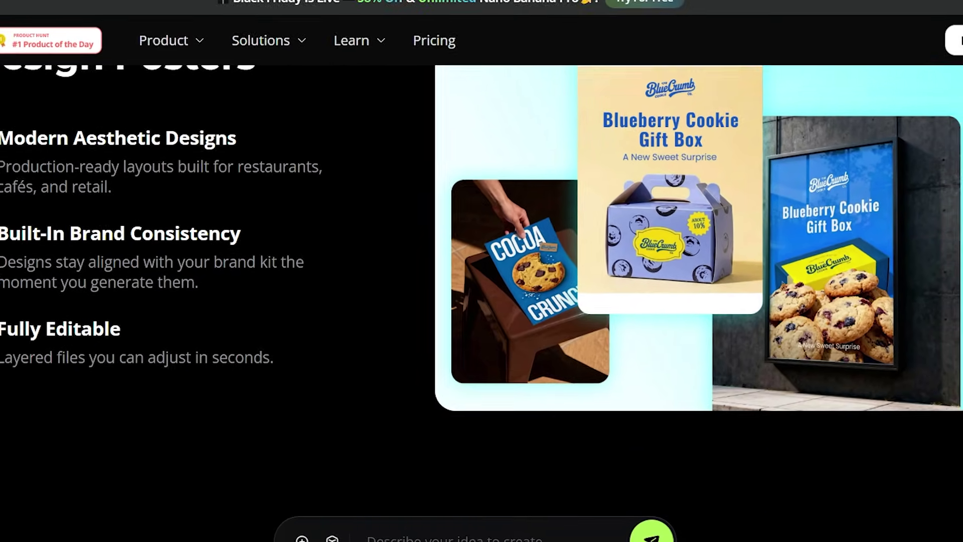
{"action": "scroll", "coordinate": [482, 271], "scroll_direction": "down", "scroll_amount": 5}
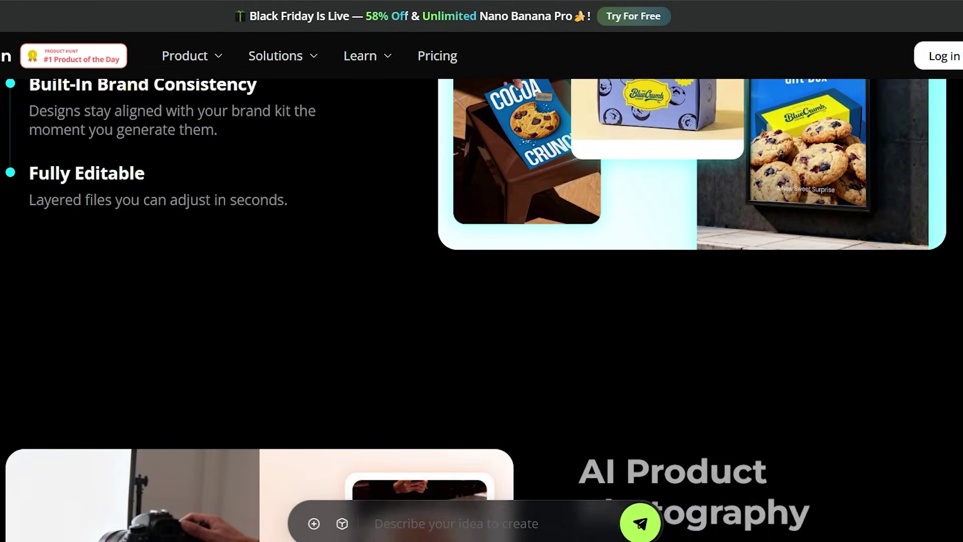
{"action": "scroll", "coordinate": [482, 271], "scroll_direction": "down", "scroll_amount": 3}
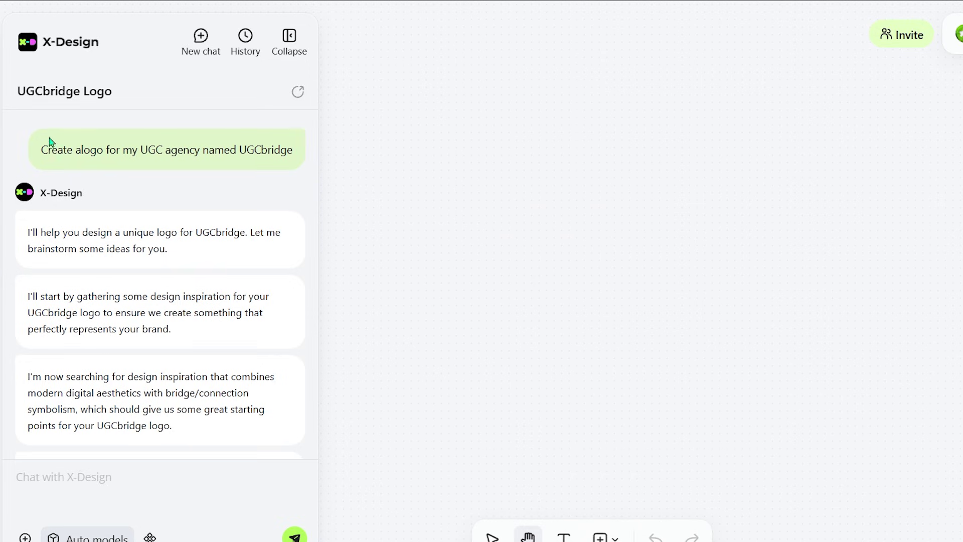
- Review the prompt for the UGCbridge agency logo and the design style options offered in the chat
{"action": "left_click_drag", "start_coordinate": [169, 150], "coordinate": [295, 151]}
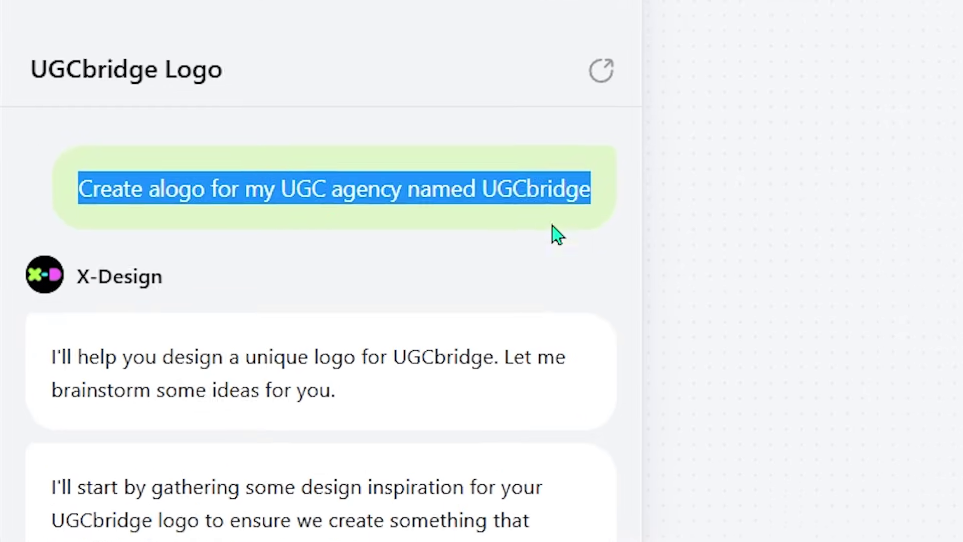
{"action": "left_click", "coordinate": [312, 222]}
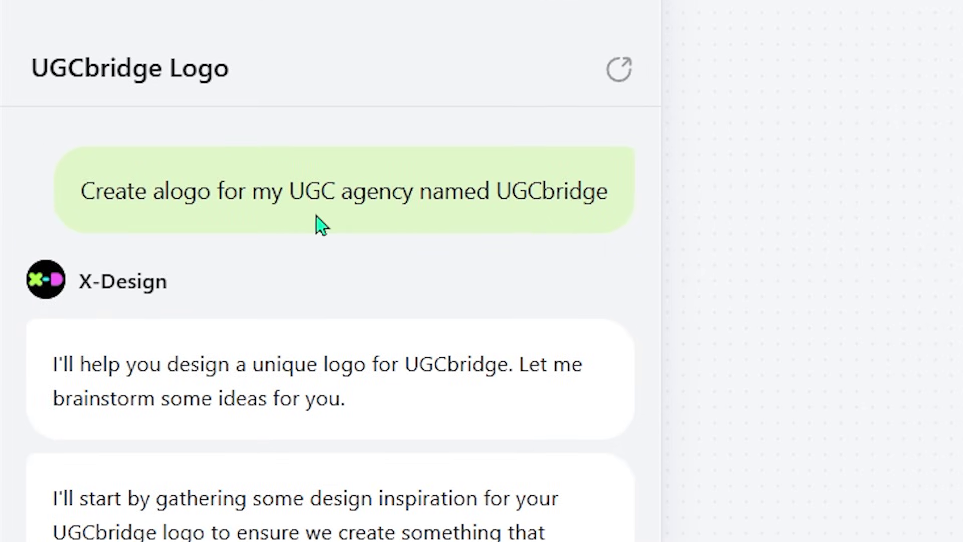
{"action": "middle_click", "coordinate": [604, 281]}
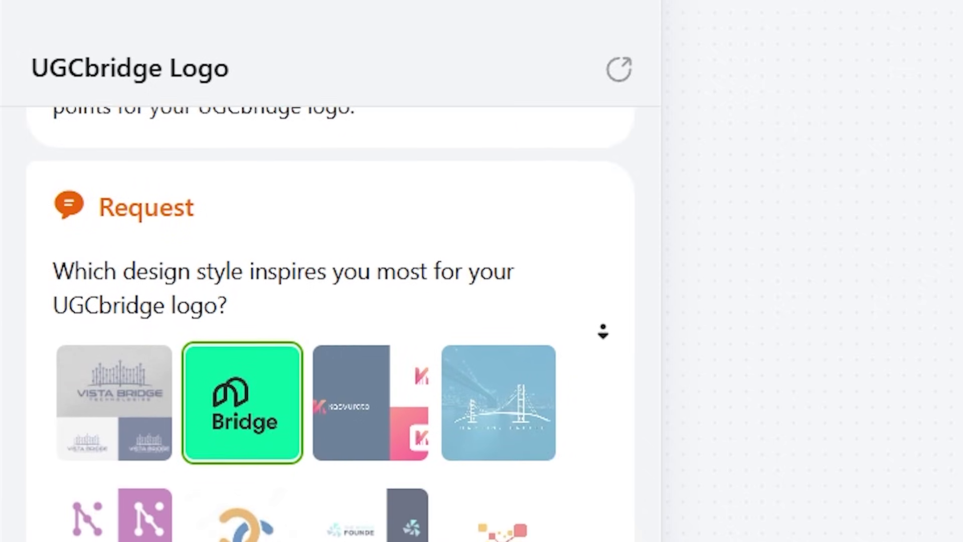
{"action": "middle_click", "coordinate": [603, 331]}
{"action": "mouse_move", "coordinate": [73, 387]}
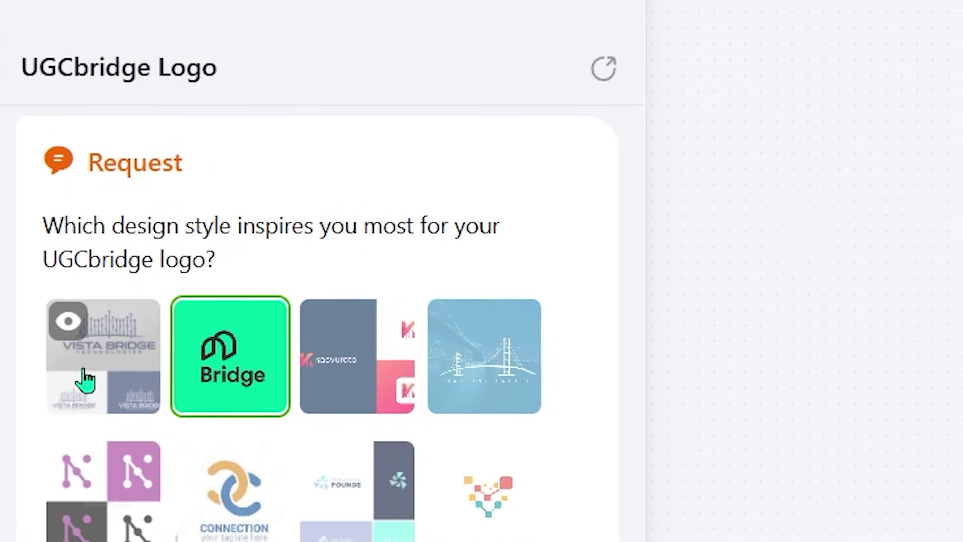
{"action": "left_click", "coordinate": [79, 324]}
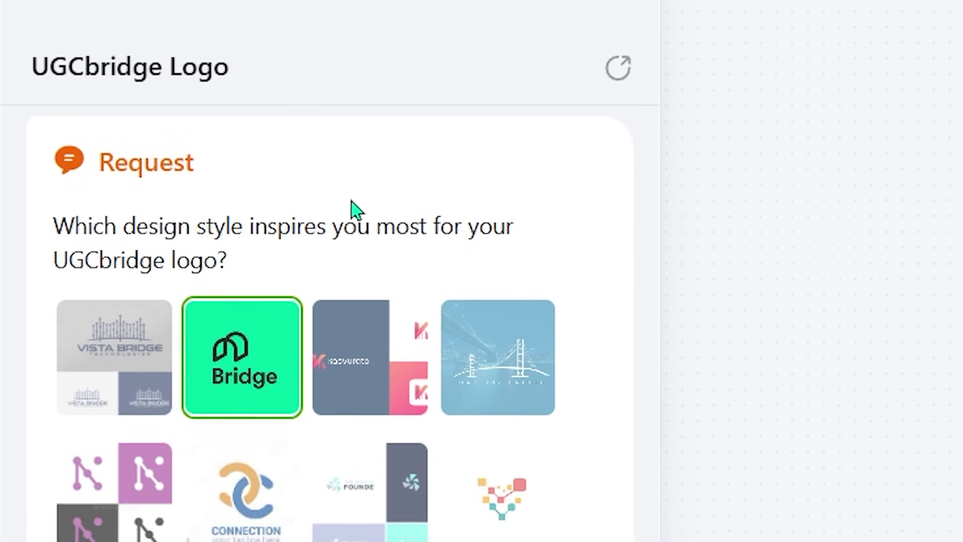
- Read the Image Analyzer report on the chosen inspiration image and the core concept proposed for the UGCbridge logo
{"action": "scroll", "coordinate": [462, 208], "scroll_direction": "down", "scroll_amount": 3}
{"action": "scroll", "coordinate": [462, 208], "scroll_direction": "down", "scroll_amount": 6}
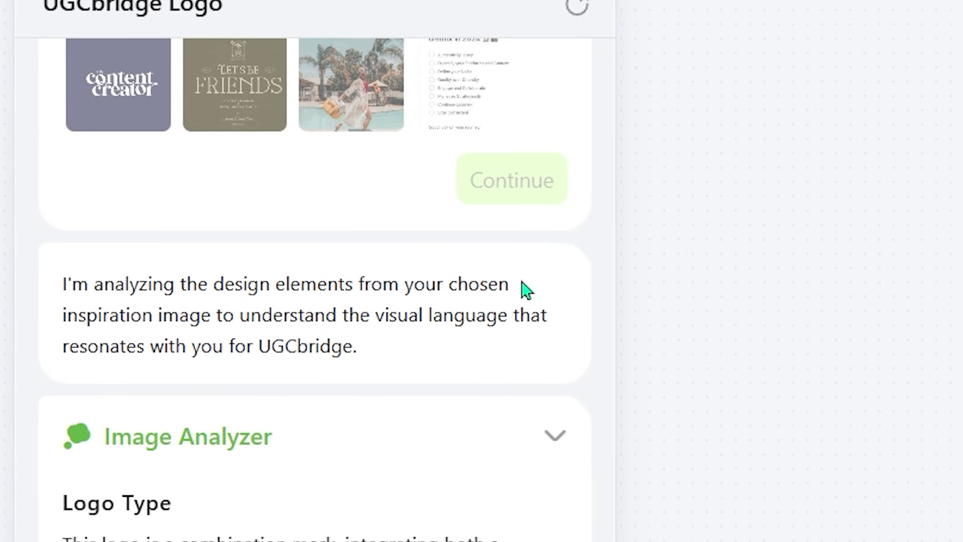
{"action": "scroll", "coordinate": [522, 283], "scroll_direction": "down", "scroll_amount": 8}
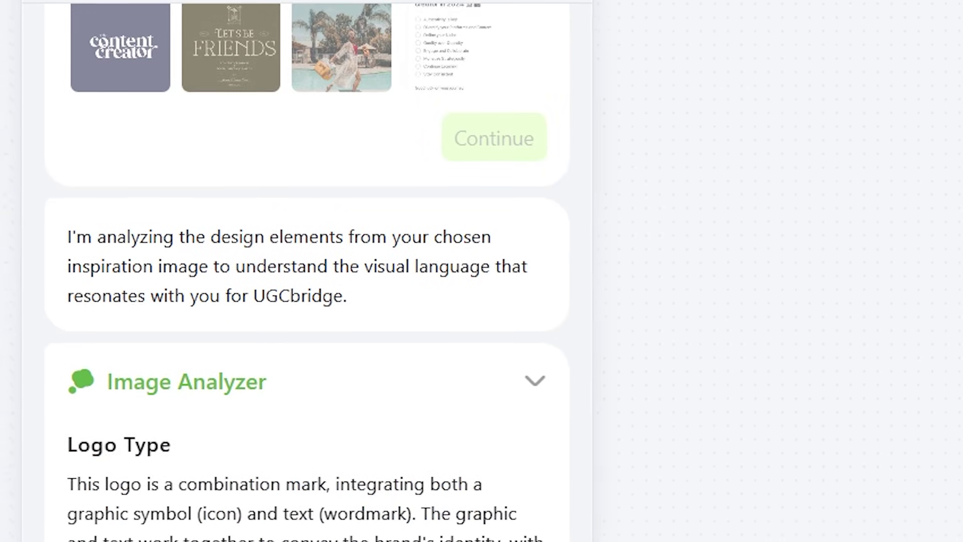
{"action": "scroll", "coordinate": [497, 92], "scroll_direction": "down", "scroll_amount": 20}
{"action": "scroll", "coordinate": [533, 231], "scroll_direction": "down", "scroll_amount": 20}
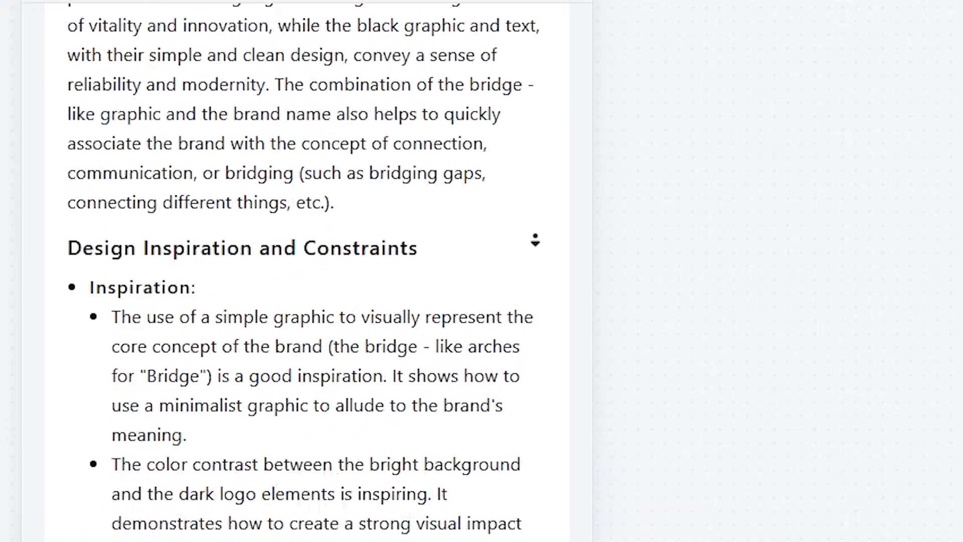
{"action": "left_click", "coordinate": [535, 166]}
{"action": "scroll", "coordinate": [544, 303], "scroll_direction": "down", "scroll_amount": 20}
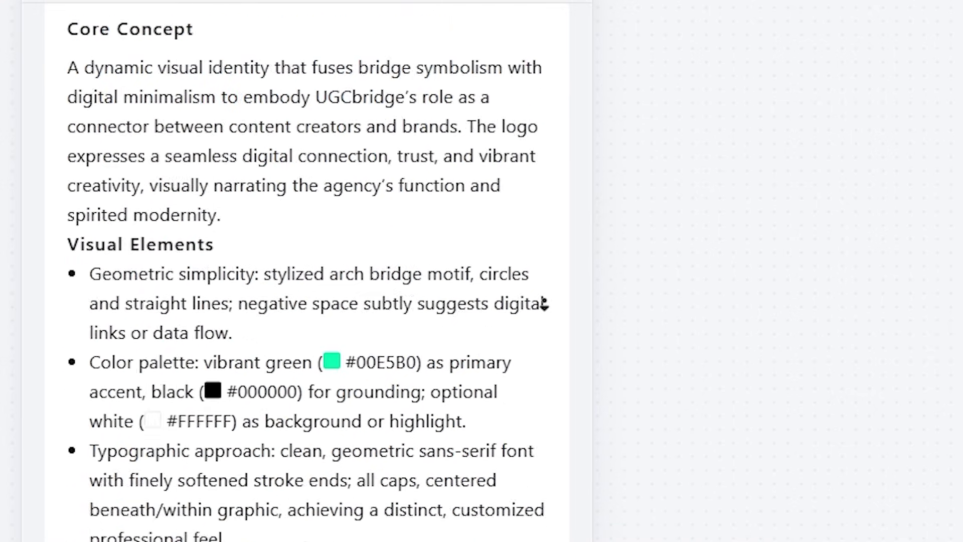
- Compare the generated UGCbridge logo concepts and check the request for choosing a favorite version
{"action": "scroll", "coordinate": [550, 312], "scroll_direction": "down", "scroll_amount": 12}
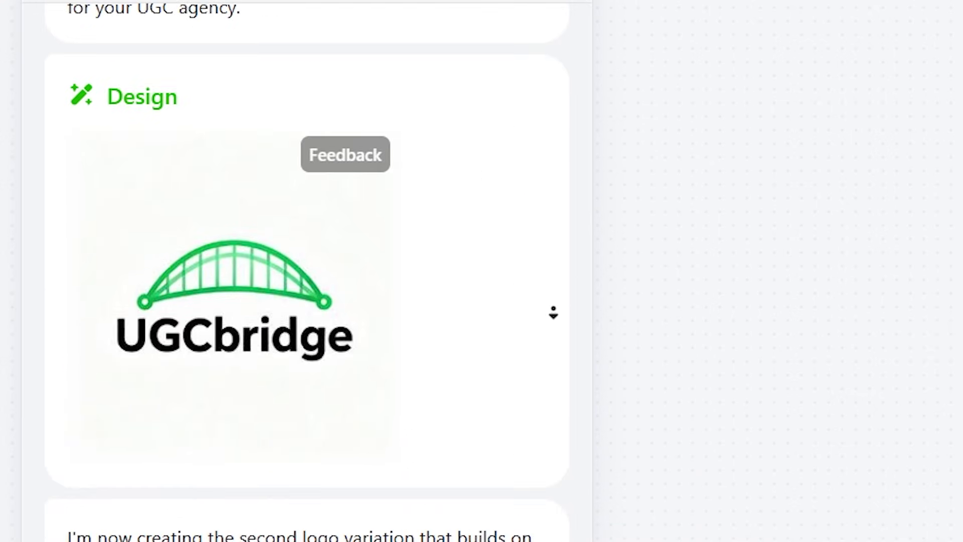
{"action": "scroll", "coordinate": [527, 294], "scroll_direction": "down", "scroll_amount": 6}
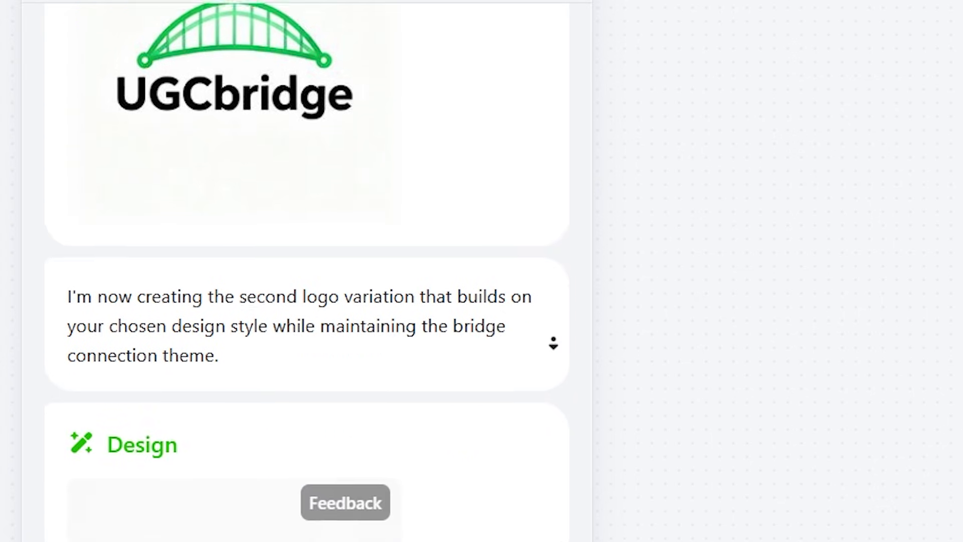
{"action": "scroll", "coordinate": [556, 337], "scroll_direction": "down", "scroll_amount": 3}
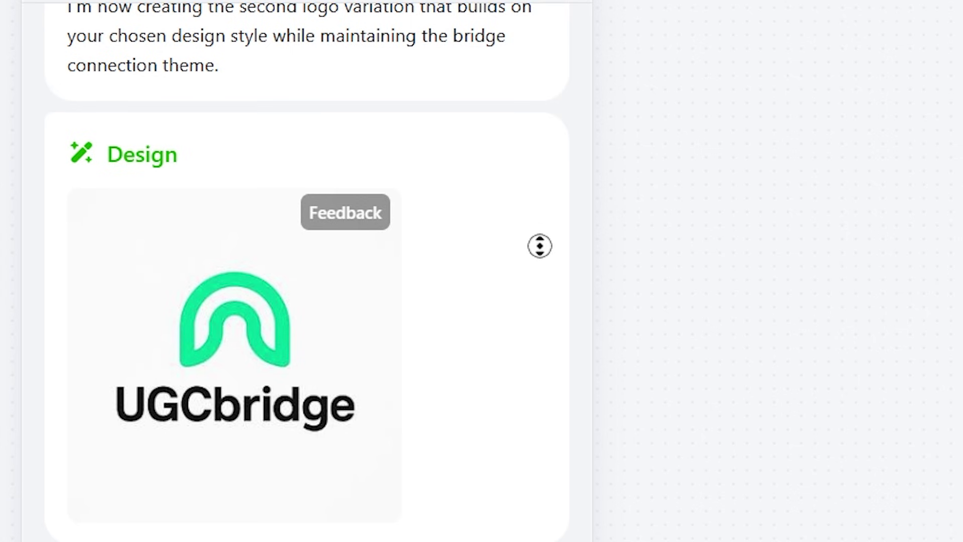
{"action": "scroll", "coordinate": [539, 246], "scroll_direction": "down", "scroll_amount": 6}
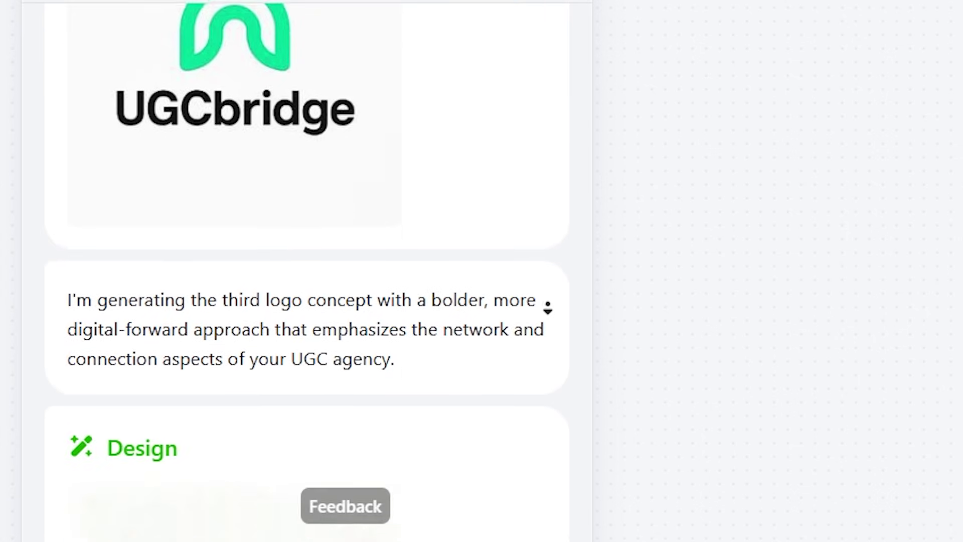
{"action": "scroll", "coordinate": [547, 307], "scroll_direction": "down", "scroll_amount": 7}
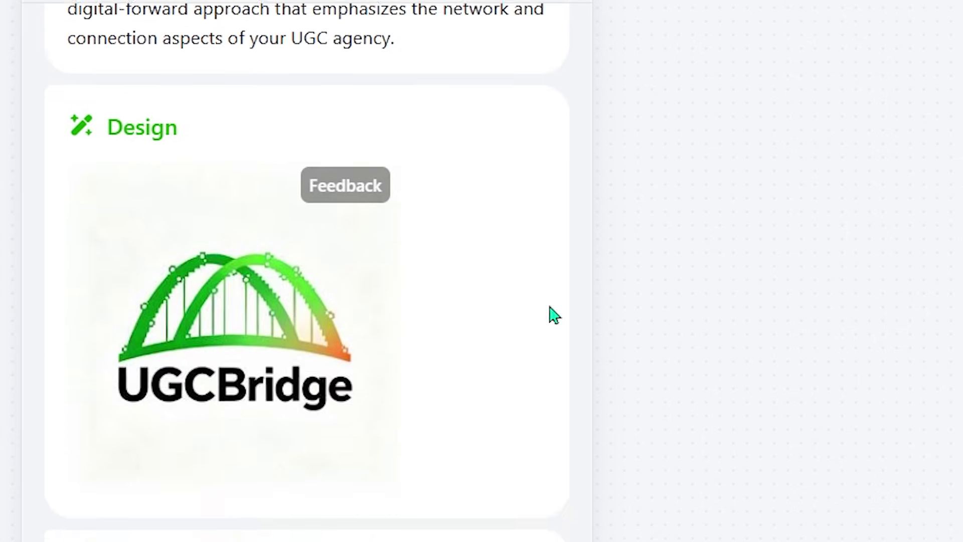
{"action": "middle_click", "coordinate": [512, 306]}
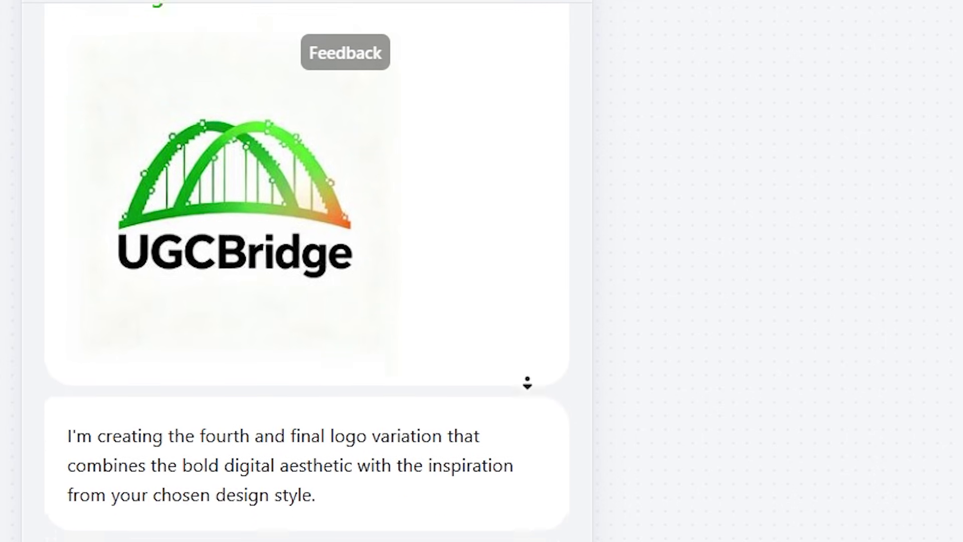
{"action": "middle_click", "coordinate": [526, 389]}
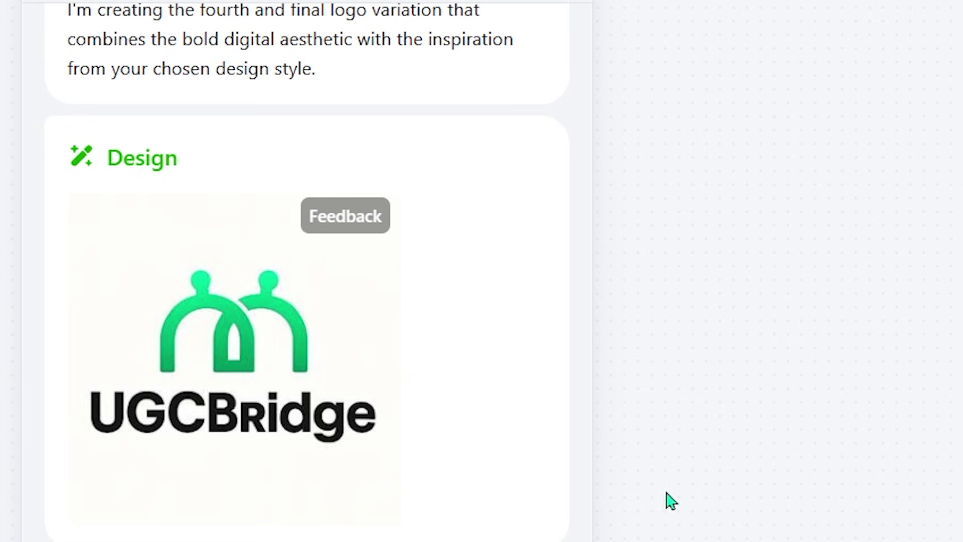
{"action": "middle_click", "coordinate": [503, 408]}
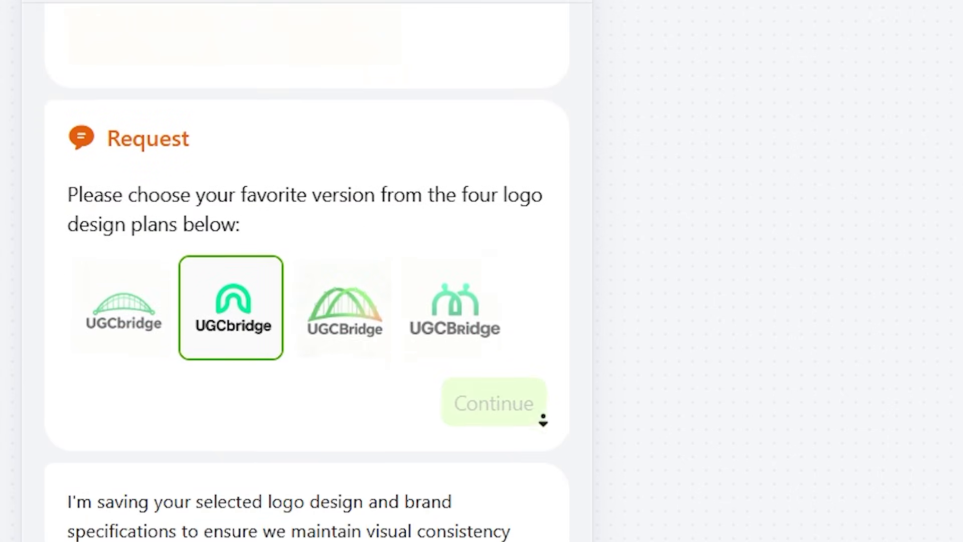
- Read the request about creating logo variants for social media profiles, favicons or single-color printing
{"action": "middle_click", "coordinate": [544, 421]}
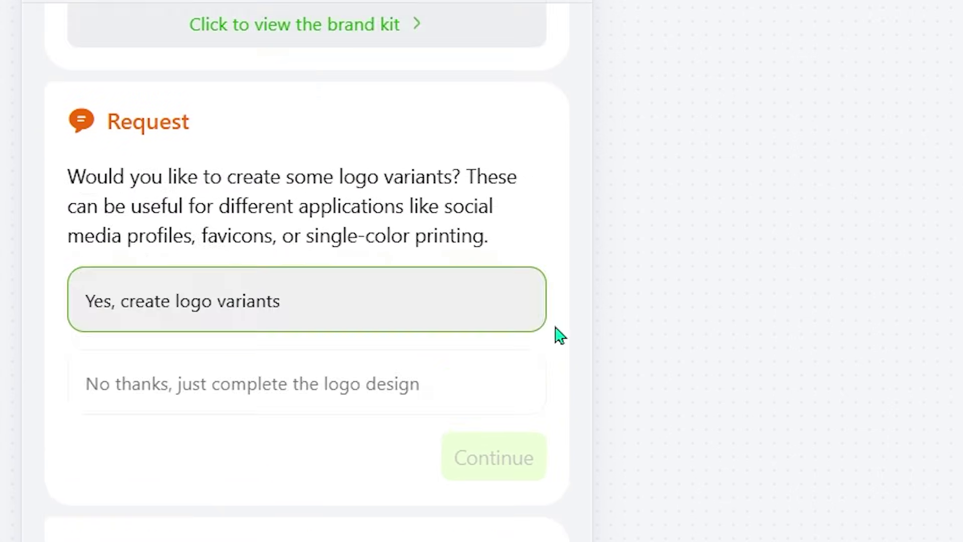
{"action": "left_click_drag", "start_coordinate": [98, 206], "coordinate": [510, 207]}
{"action": "left_click", "coordinate": [277, 237]}
{"action": "left_click_drag", "start_coordinate": [206, 236], "coordinate": [459, 234]}
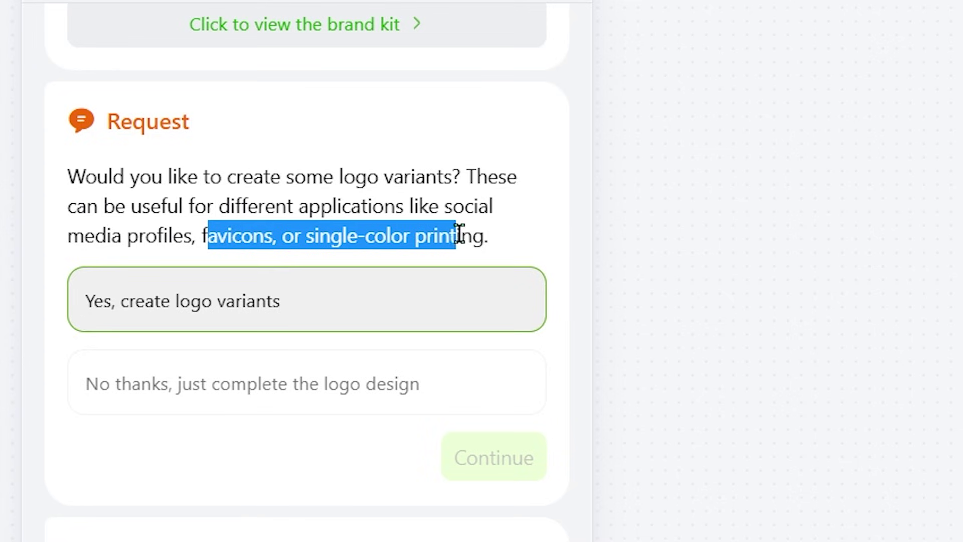
{"action": "left_click", "coordinate": [527, 246]}
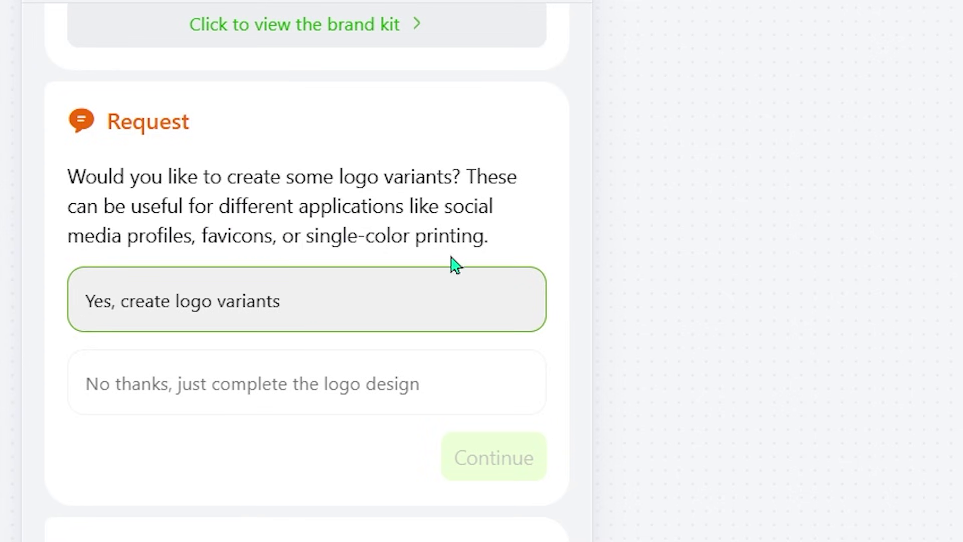
- Read the analysis of the selected UGCbridge logo and the icon only, monochrome, lettermark and reverse variants offered for generation
{"action": "scroll", "coordinate": [557, 291], "scroll_direction": "down", "scroll_amount": 7}
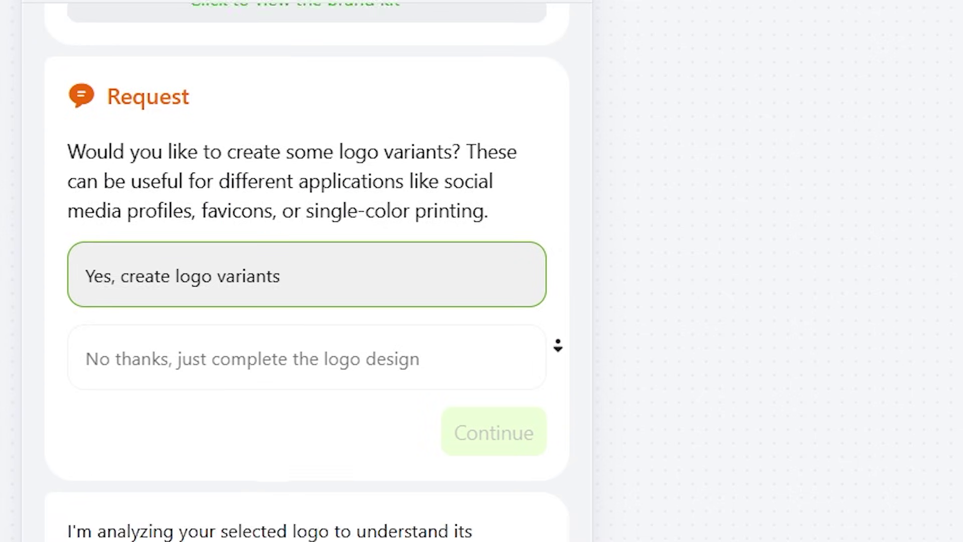
{"action": "scroll", "coordinate": [558, 360], "scroll_direction": "down", "scroll_amount": 10}
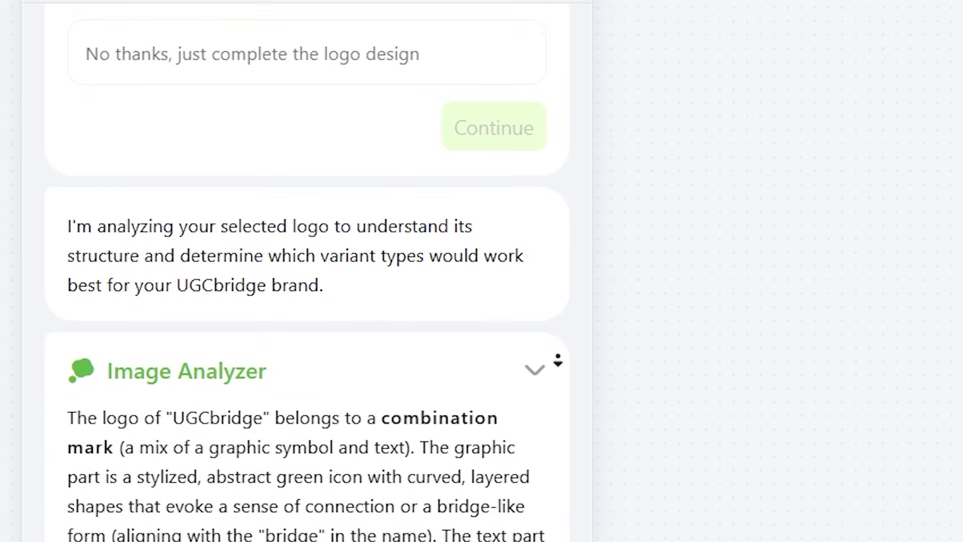
{"action": "scroll", "coordinate": [559, 391], "scroll_direction": "down", "scroll_amount": 4}
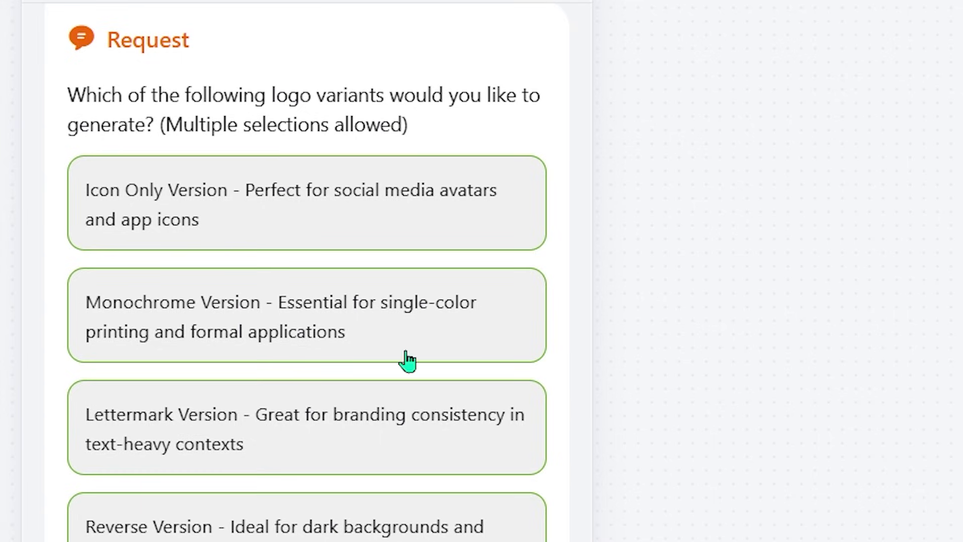
{"action": "scroll", "coordinate": [562, 302], "scroll_direction": "down", "scroll_amount": 15}
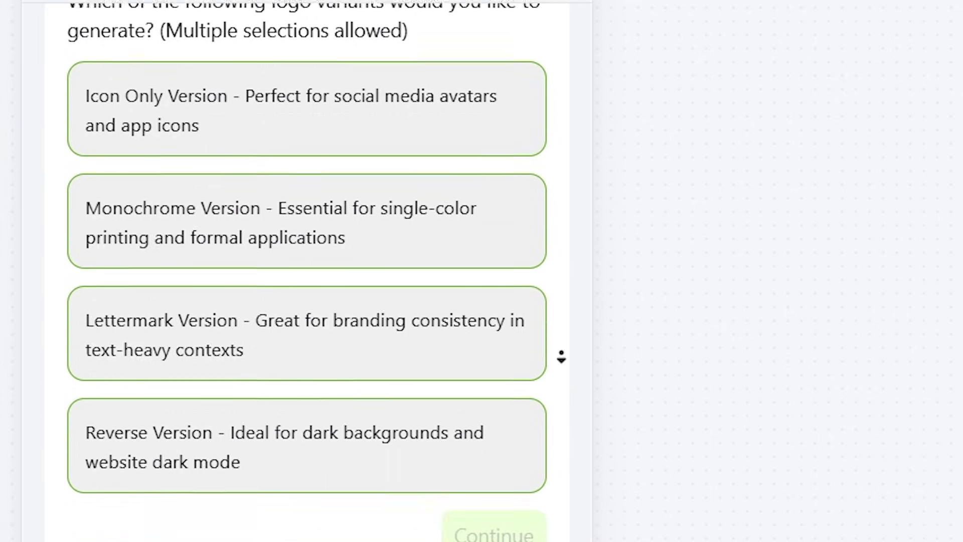
- Review the generated monochrome, lettermark and reverse versions of the UGCbridge logo in the chat
{"action": "scroll", "coordinate": [555, 263], "scroll_direction": "down", "scroll_amount": 9}
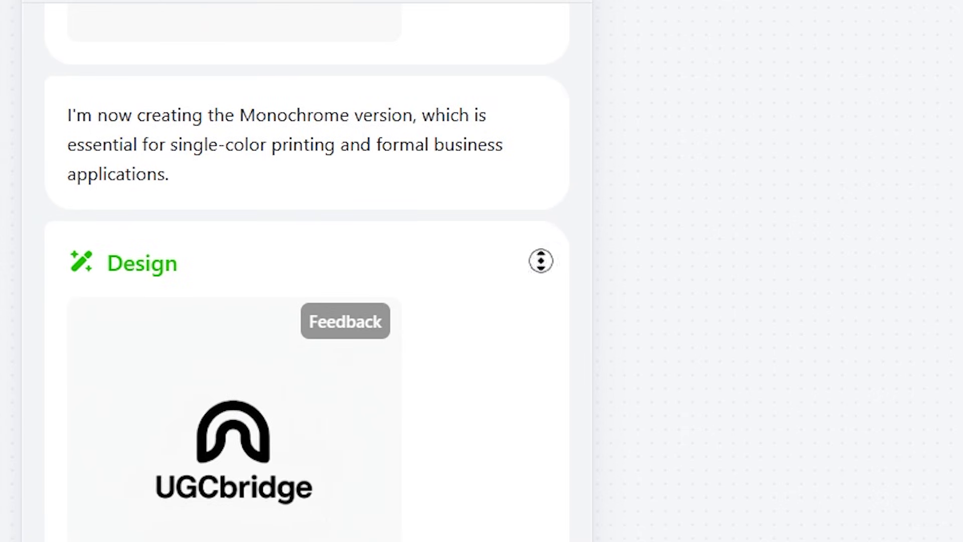
{"action": "scroll", "coordinate": [541, 261], "scroll_direction": "down", "scroll_amount": 15}
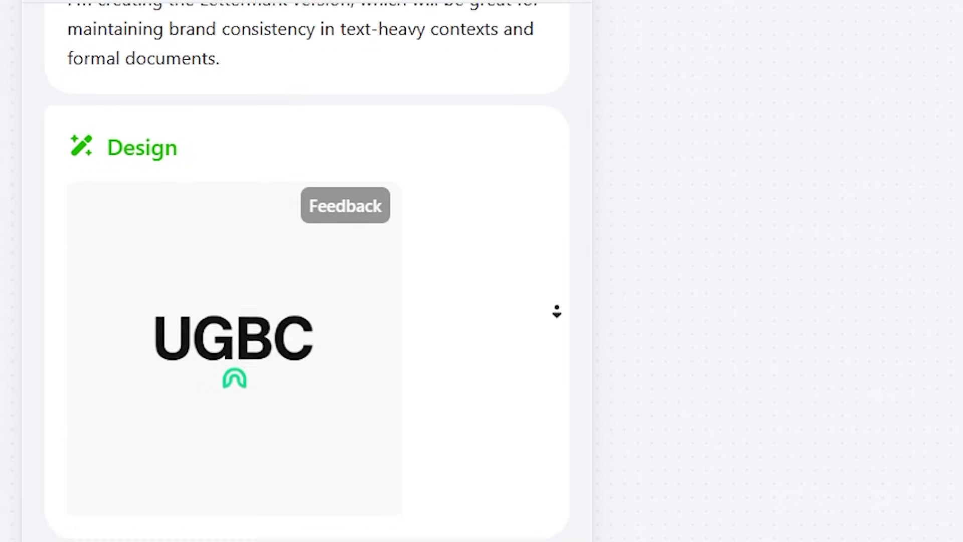
{"action": "scroll", "coordinate": [469, 295], "scroll_direction": "up", "scroll_amount": 1}
{"action": "scroll", "coordinate": [558, 287], "scroll_direction": "down", "scroll_amount": 7}
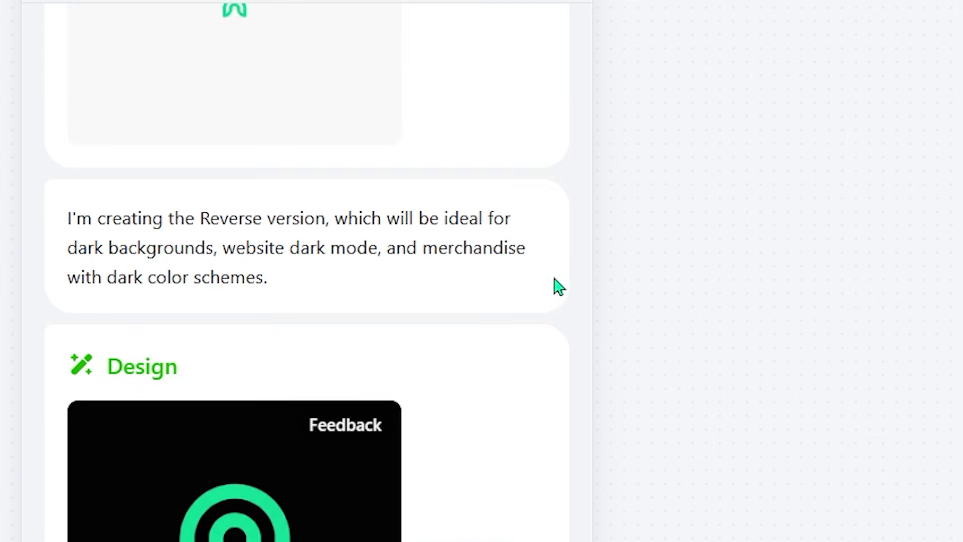
{"action": "scroll", "coordinate": [534, 361], "scroll_direction": "down", "scroll_amount": 3}
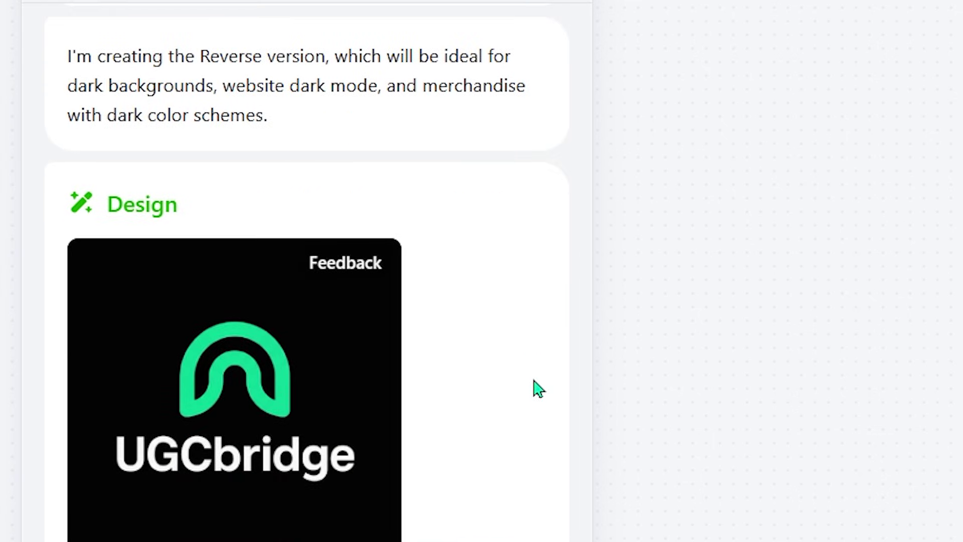
- Read the request about continuing with brand extension design and the extension types offered for the UGCbridge agency
{"action": "scroll", "coordinate": [537, 256], "scroll_direction": "down", "scroll_amount": 10}
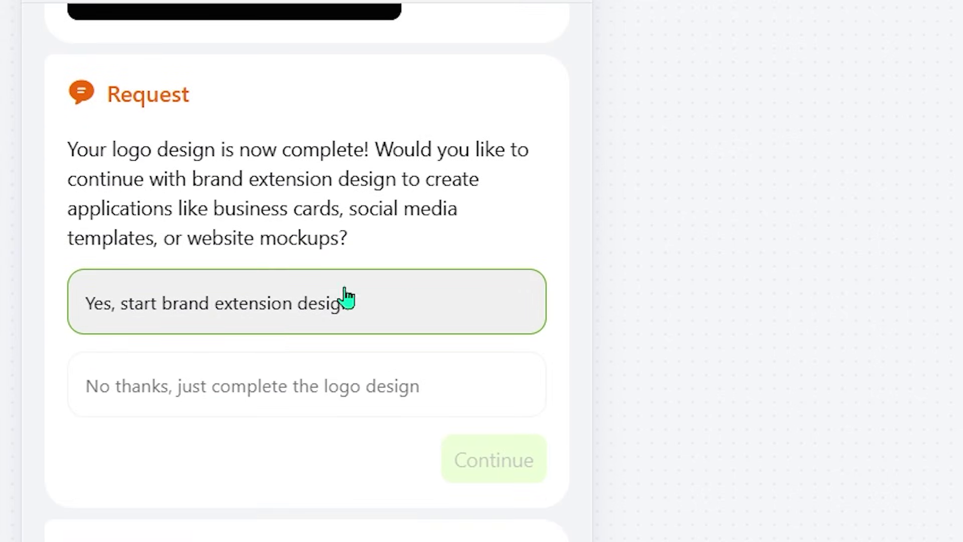
{"action": "scroll", "coordinate": [555, 181], "scroll_direction": "down", "scroll_amount": 5}
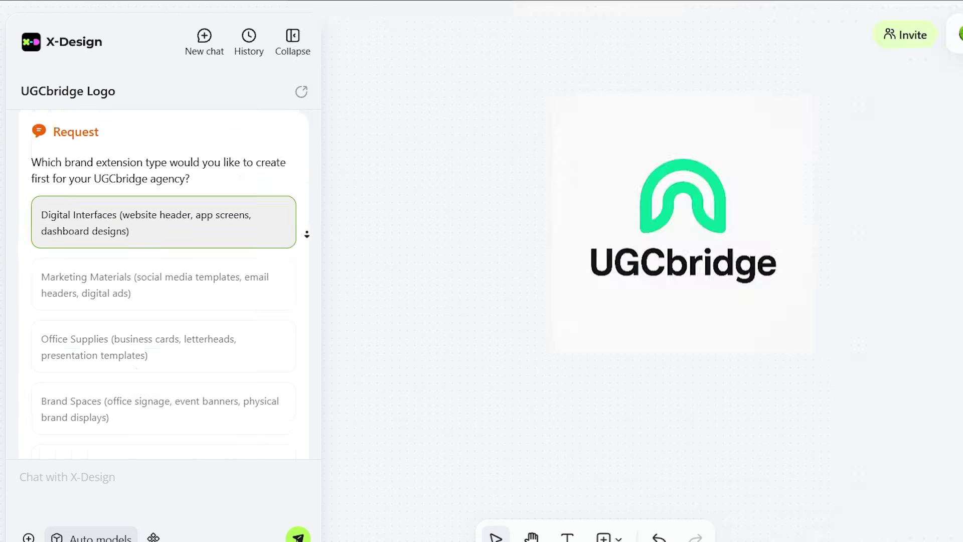
{"action": "scroll", "coordinate": [307, 235], "scroll_direction": "down", "scroll_amount": 1}
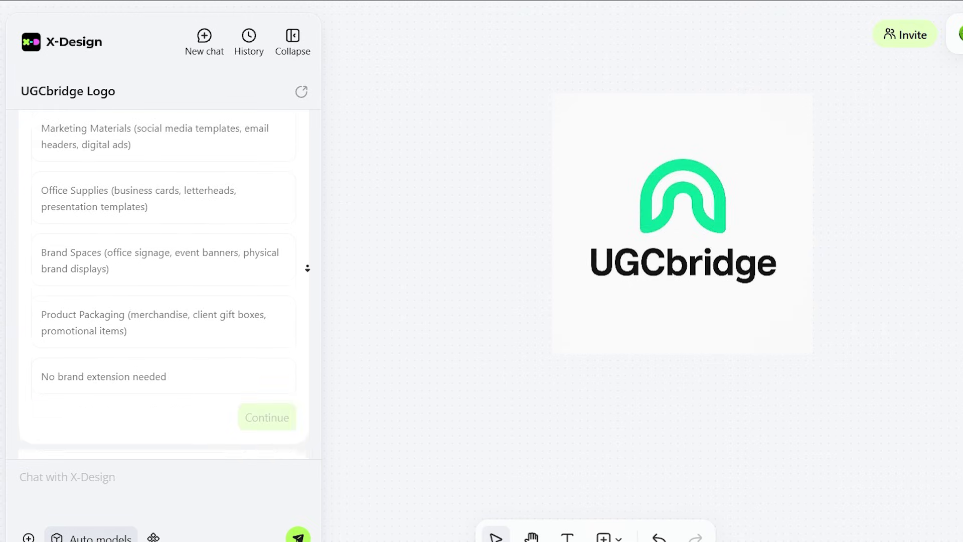
- Open enlarged previews of the website header, mobile app, client dashboard and social media platform mockups from the chat
{"action": "left_click", "coordinate": [133, 280]}
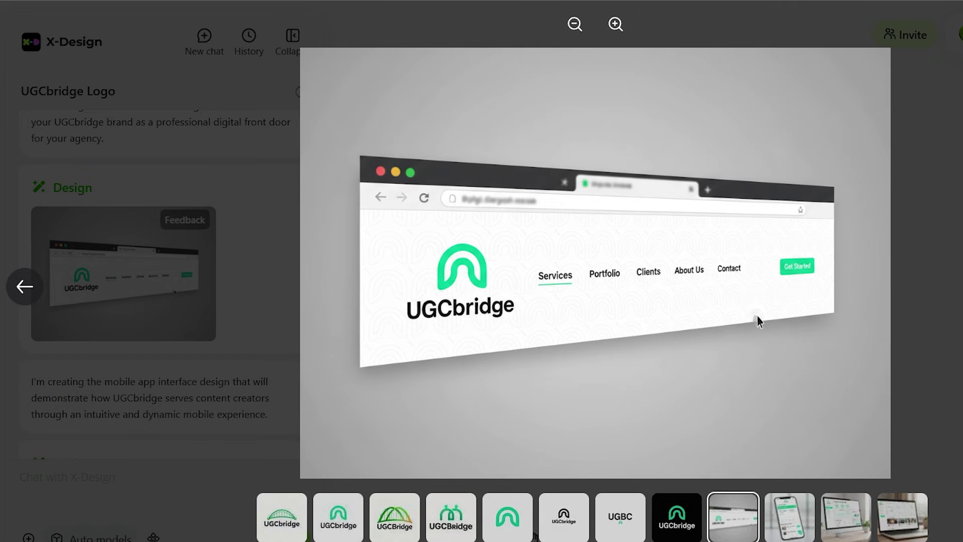
{"action": "left_click", "coordinate": [296, 267]}
{"action": "middle_click", "coordinate": [295, 267]}
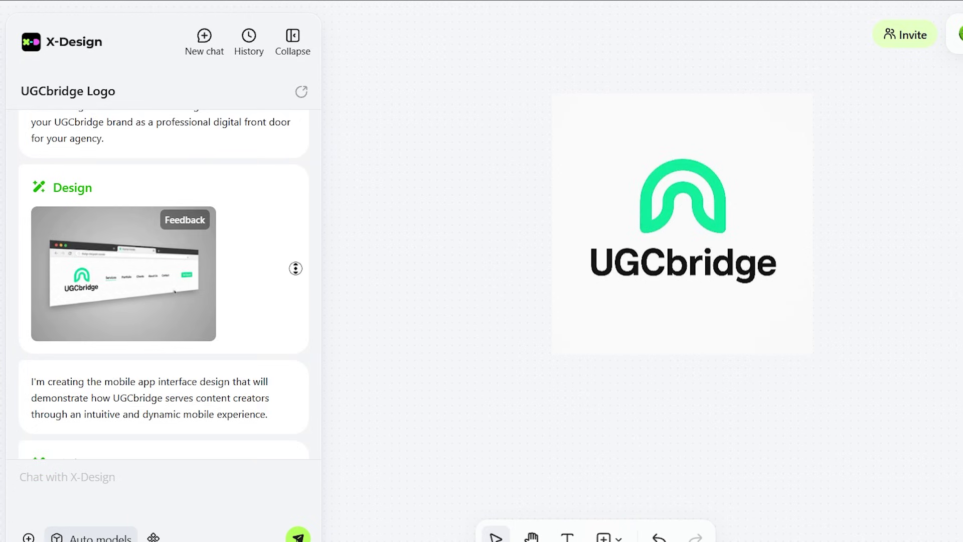
{"action": "left_click", "coordinate": [100, 308]}
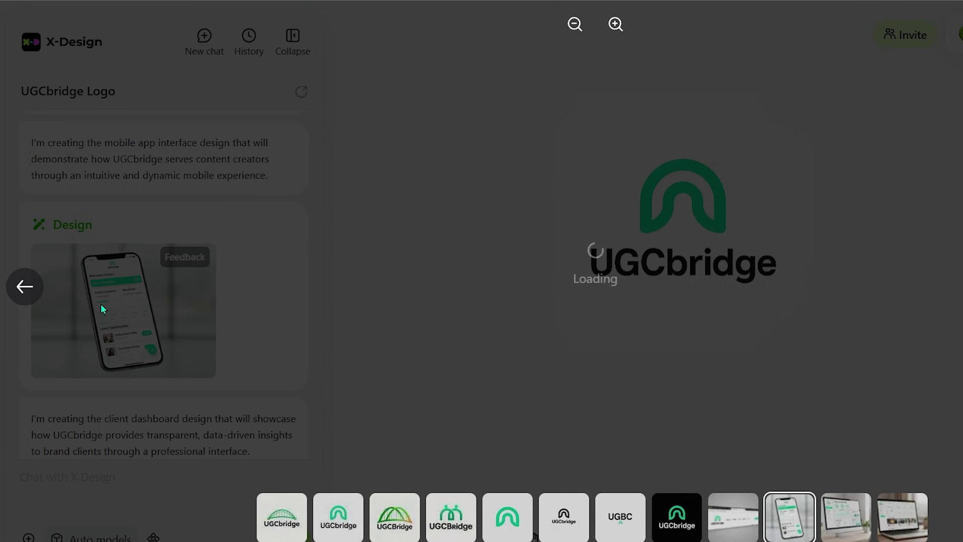
{"action": "middle_click", "coordinate": [308, 300]}
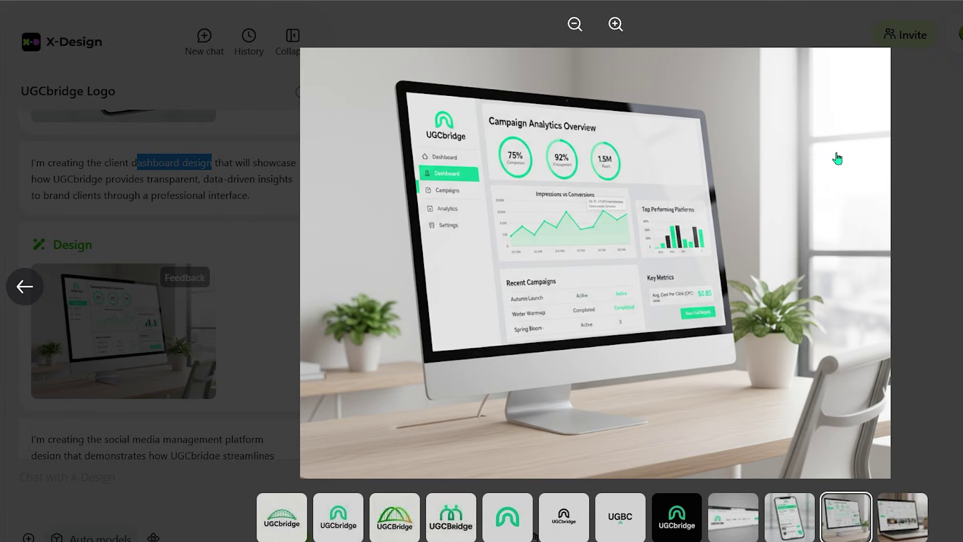
{"action": "left_click", "coordinate": [856, 74]}
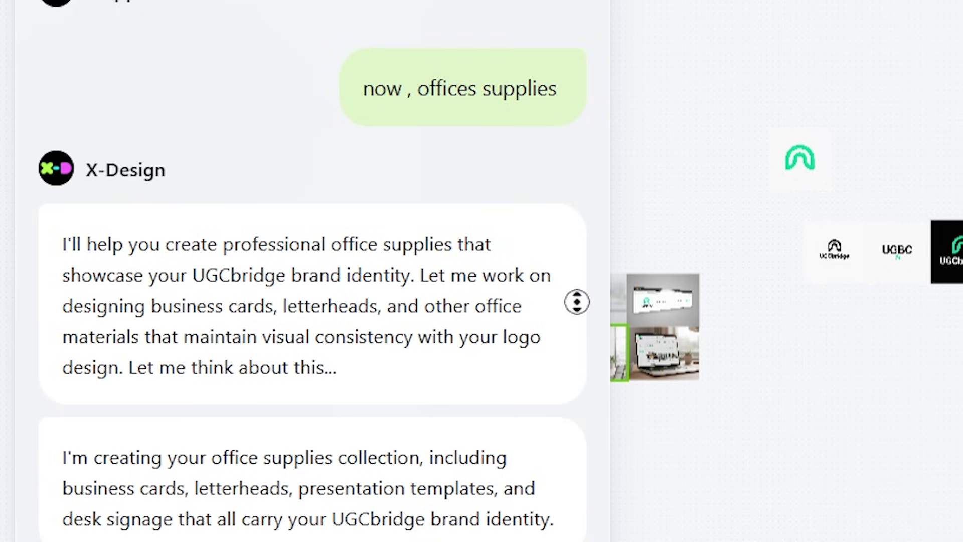
- Review the office supplies designs in the chat, including the business cards, presentation template, desk signage and letterhead
{"action": "scroll", "coordinate": [577, 351], "scroll_direction": "down", "scroll_amount": 3}
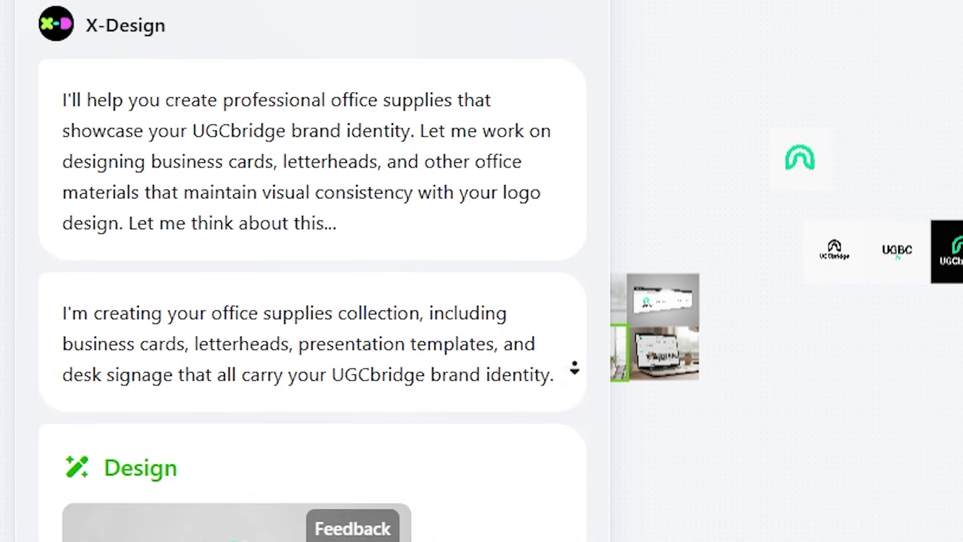
{"action": "scroll", "coordinate": [575, 369], "scroll_direction": "down", "scroll_amount": 8}
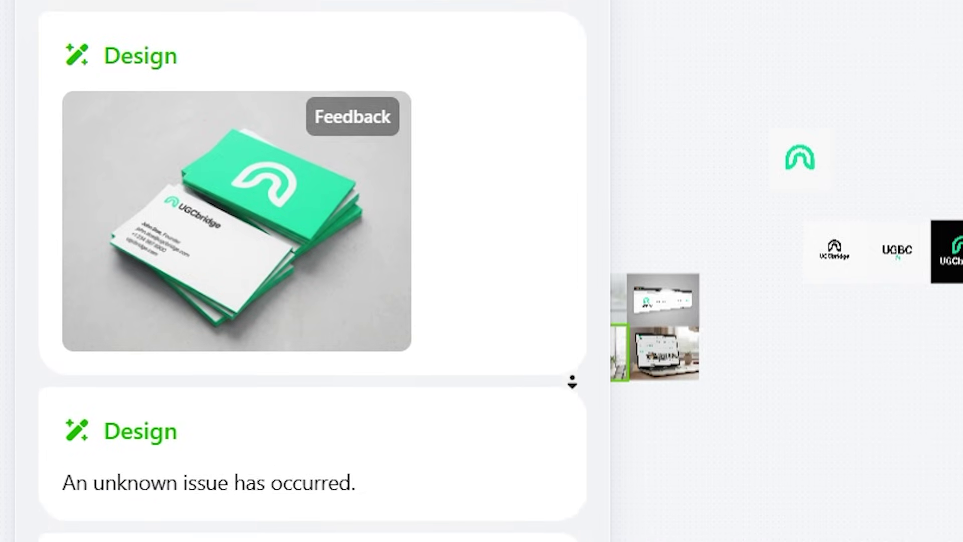
{"action": "scroll", "coordinate": [572, 383], "scroll_direction": "down", "scroll_amount": 11}
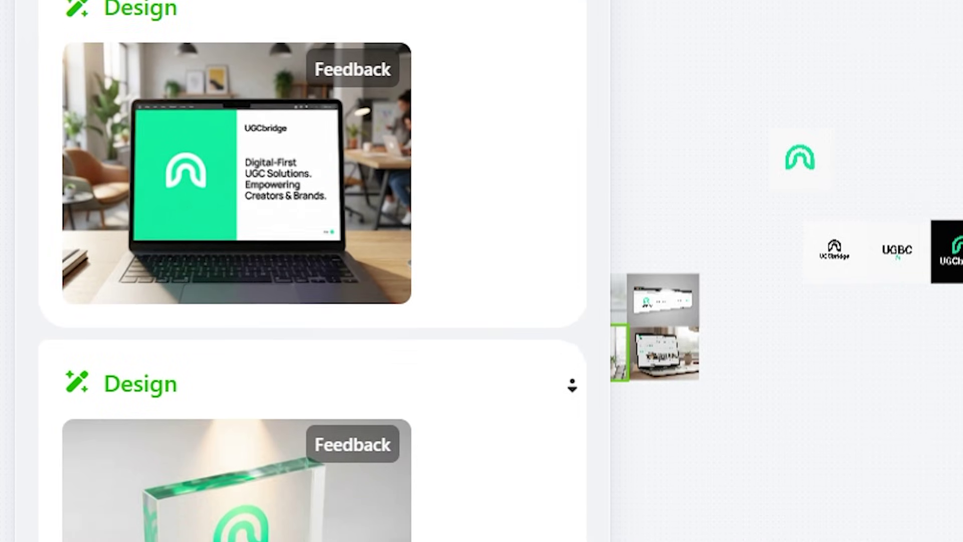
{"action": "scroll", "coordinate": [572, 385], "scroll_direction": "down", "scroll_amount": 12}
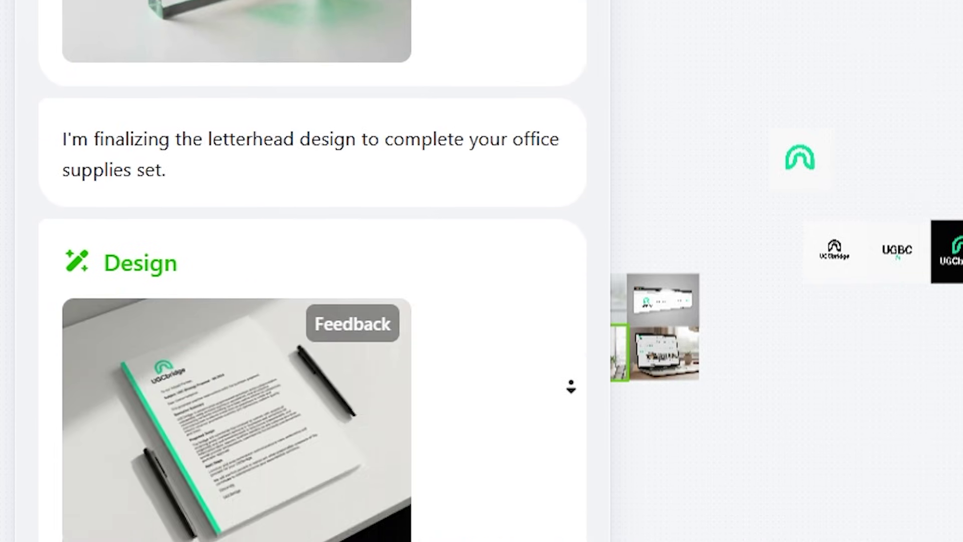
{"action": "scroll", "coordinate": [571, 387], "scroll_direction": "down", "scroll_amount": 6}
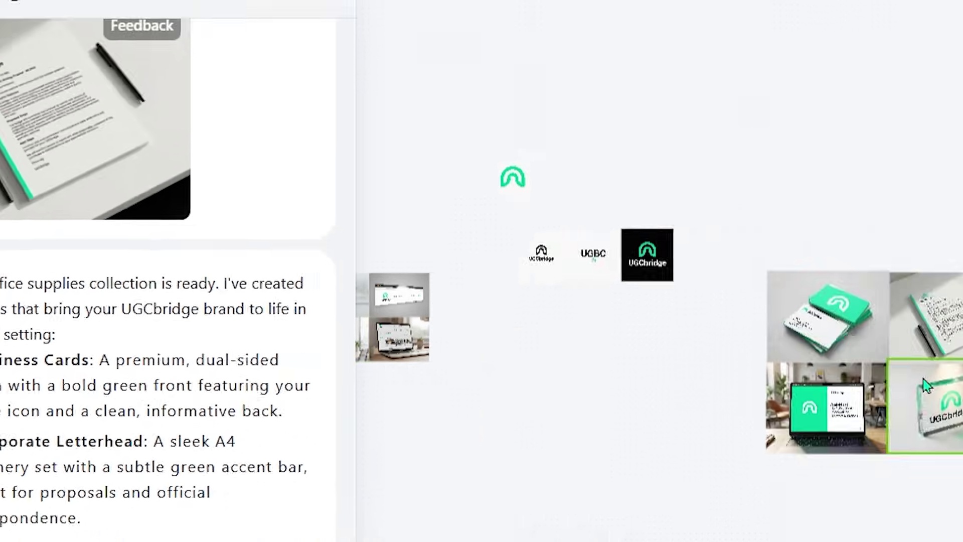
- Examine the group of four office supplies mockups up close on the canvas
{"action": "scroll", "coordinate": [925, 383], "scroll_direction": "up", "scroll_amount": 3}
{"action": "scroll", "coordinate": [914, 389], "scroll_direction": "up", "scroll_amount": 5}
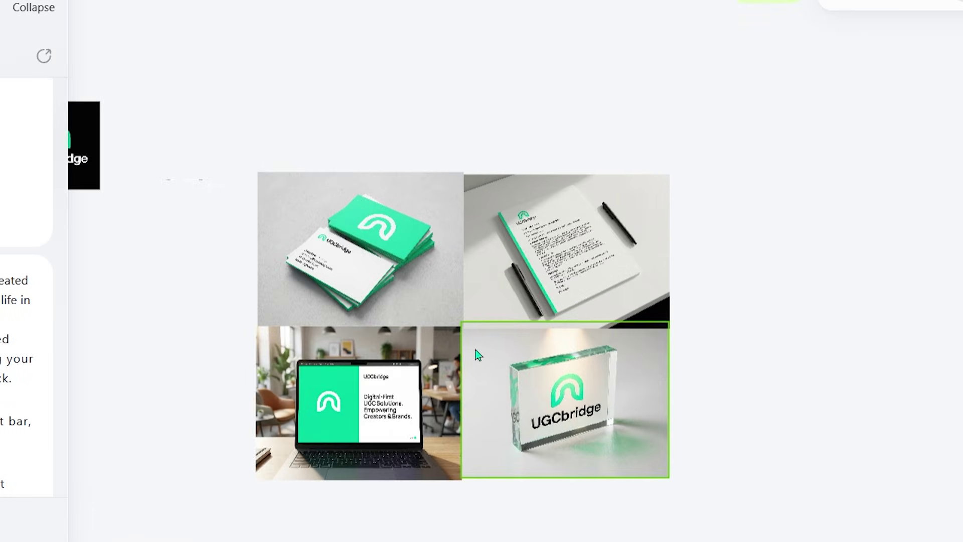
{"action": "scroll", "coordinate": [478, 356], "scroll_direction": "up", "scroll_amount": 5}
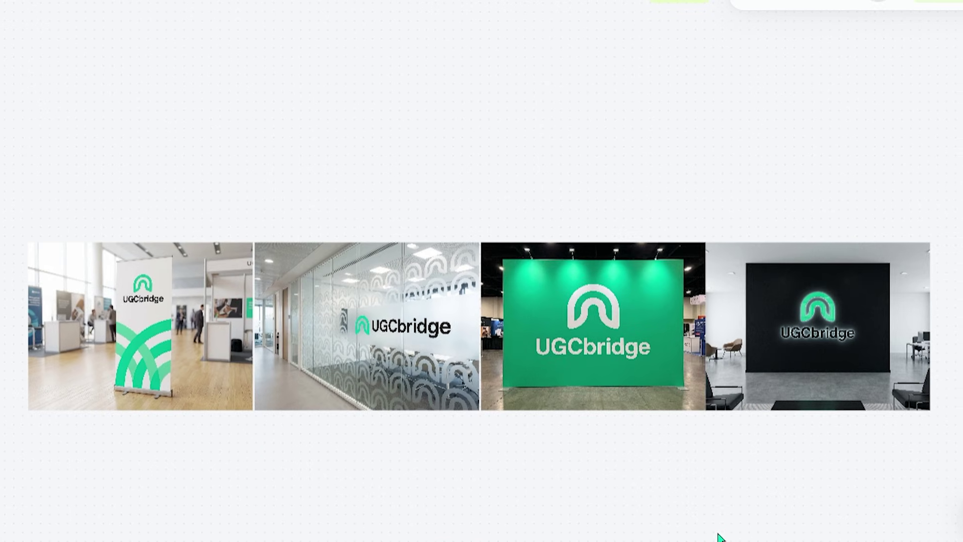
- Inspect the roll-up banner, glass meeting room and exhibition backdrop mockups individually, and compare the digital and office mockups on the canvas
{"action": "left_click", "coordinate": [678, 361]}
{"action": "double_click", "coordinate": [135, 332]}
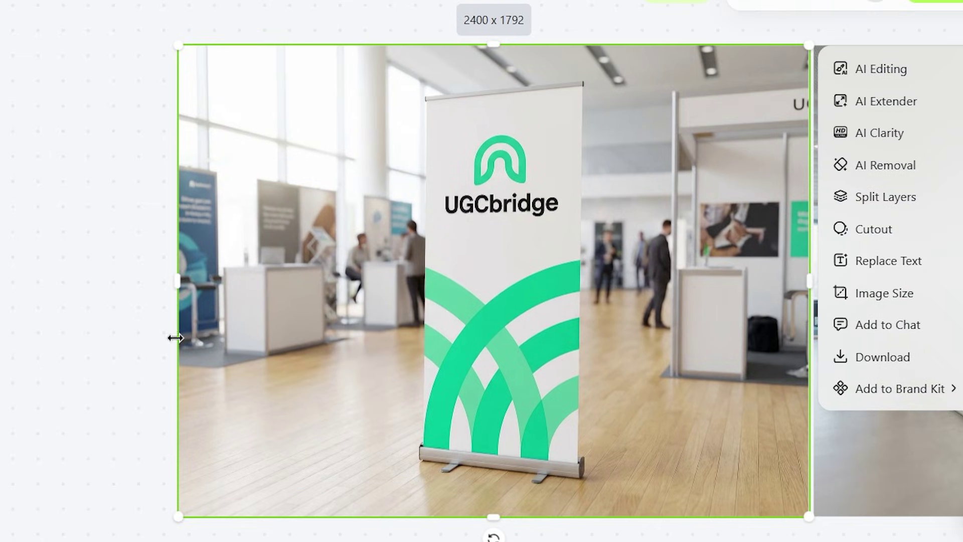
{"action": "left_click", "coordinate": [885, 456]}
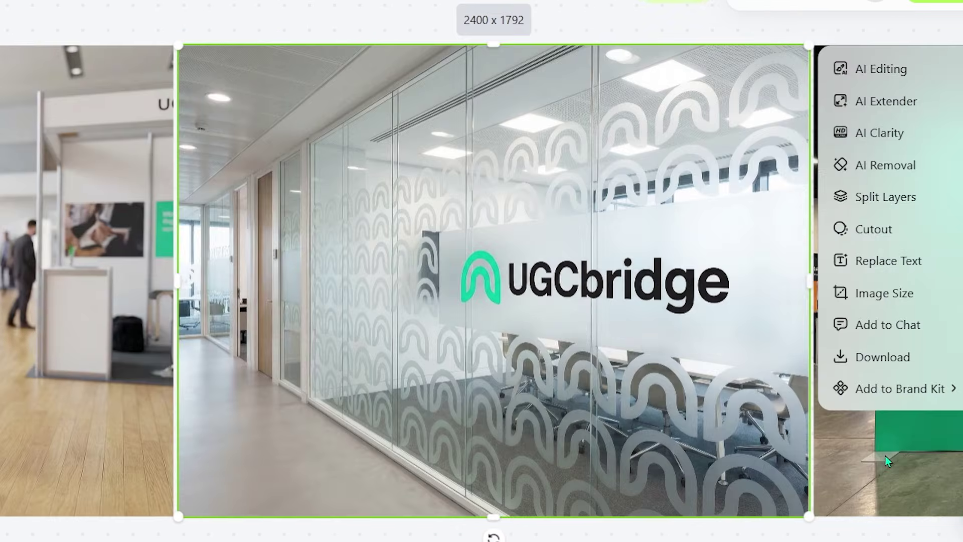
{"action": "left_click", "coordinate": [952, 466]}
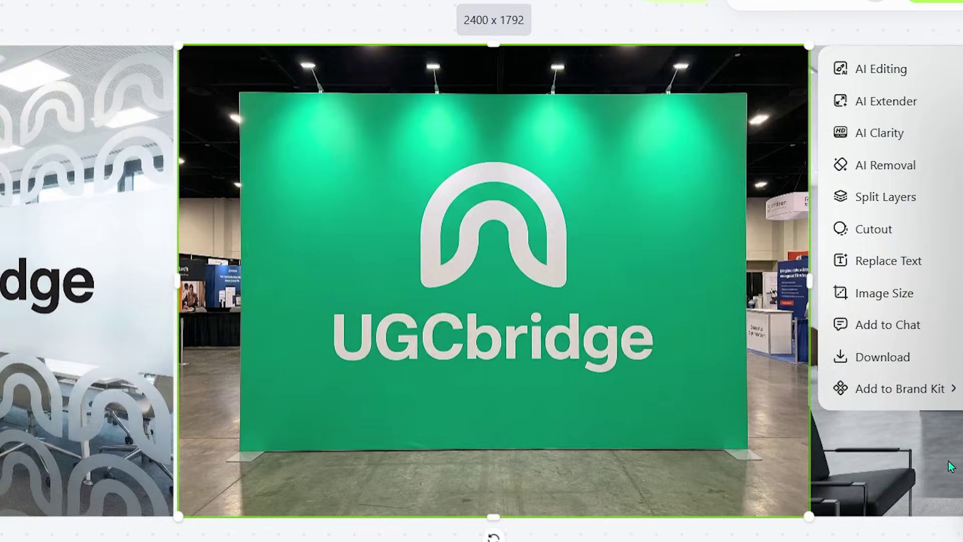
{"action": "left_click", "coordinate": [952, 466]}
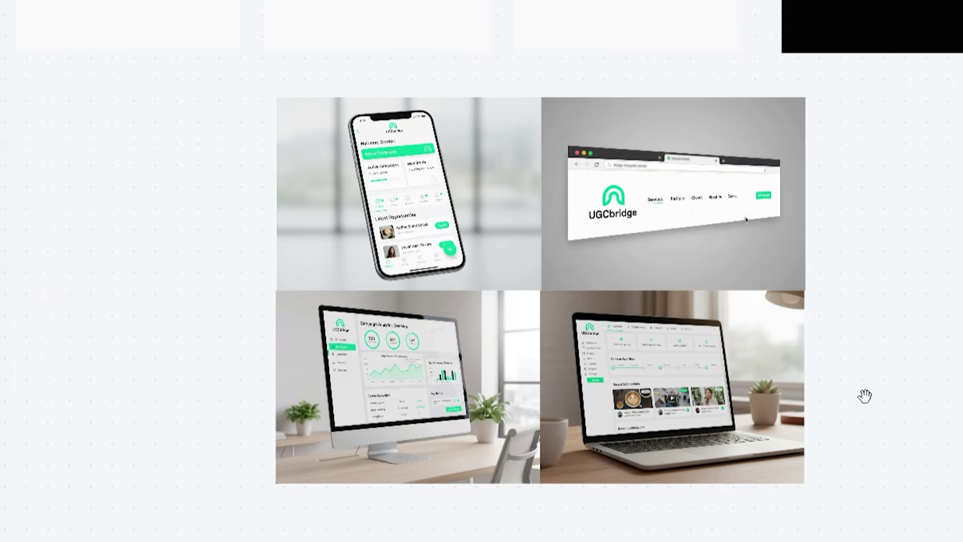
{"action": "scroll", "coordinate": [865, 396], "scroll_direction": "down", "scroll_amount": 10}
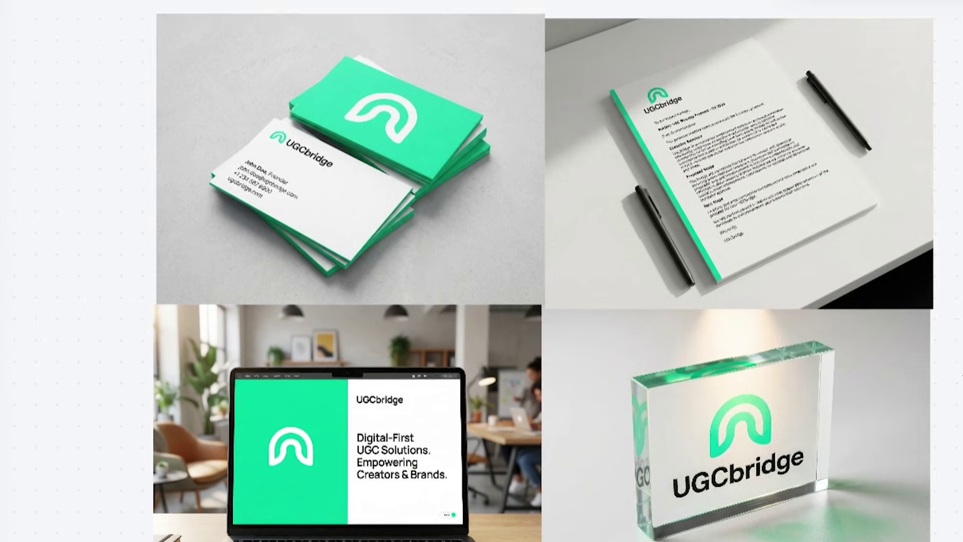